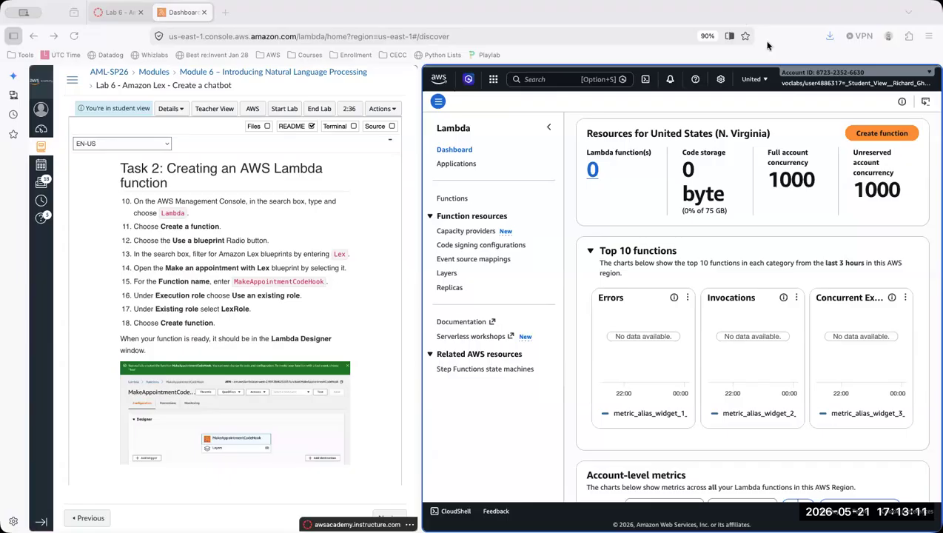
Start a new Lambda function from the Make an appointment with Lex blueprint, found by filtering blueprints for Lex.
left_click(872, 135)
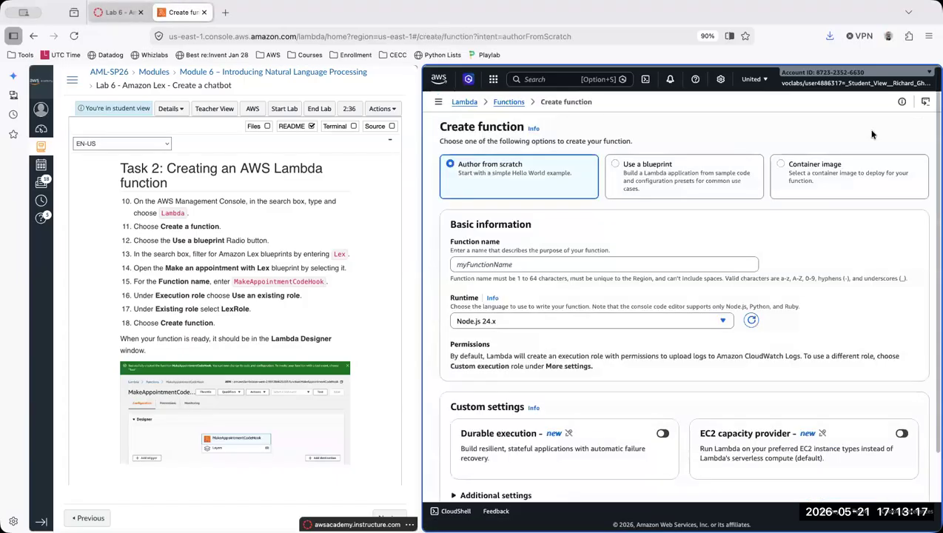
left_click(613, 165)
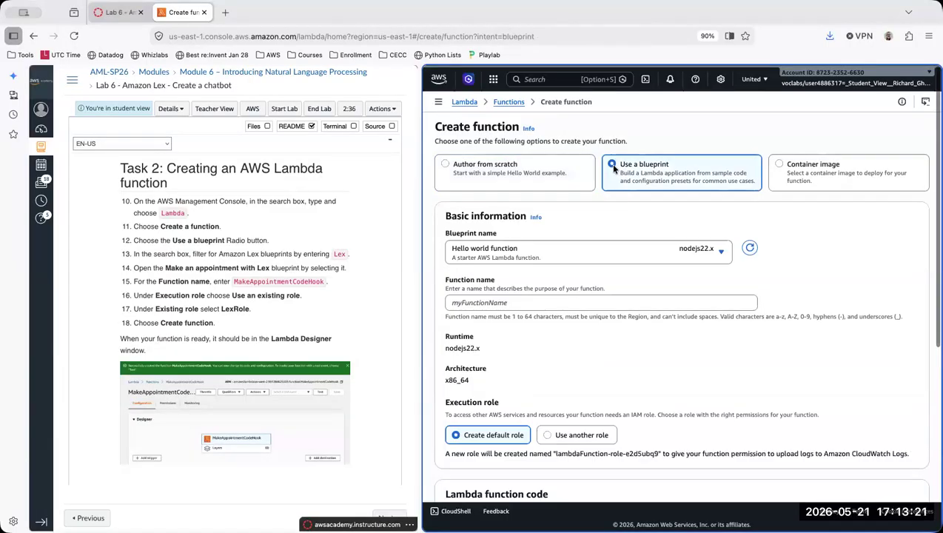
left_click(566, 257)
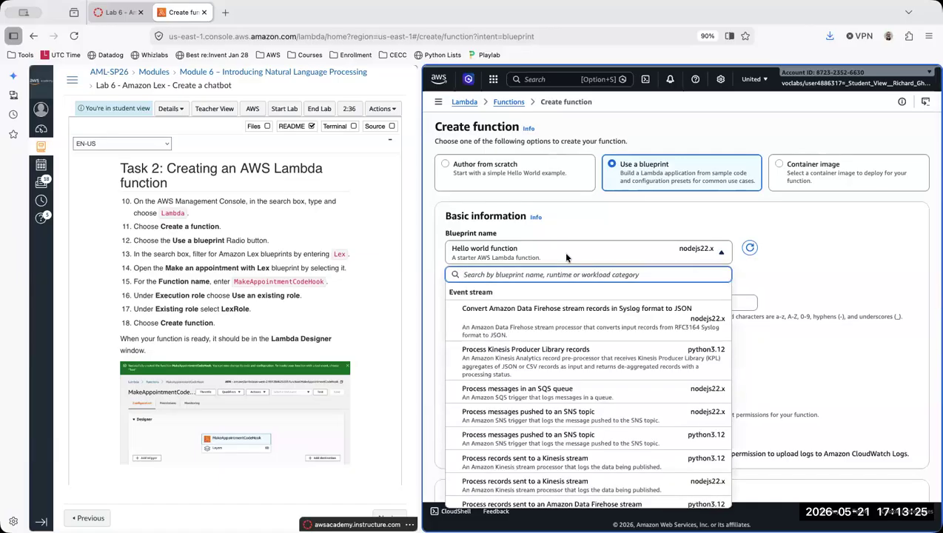
type("Lex")
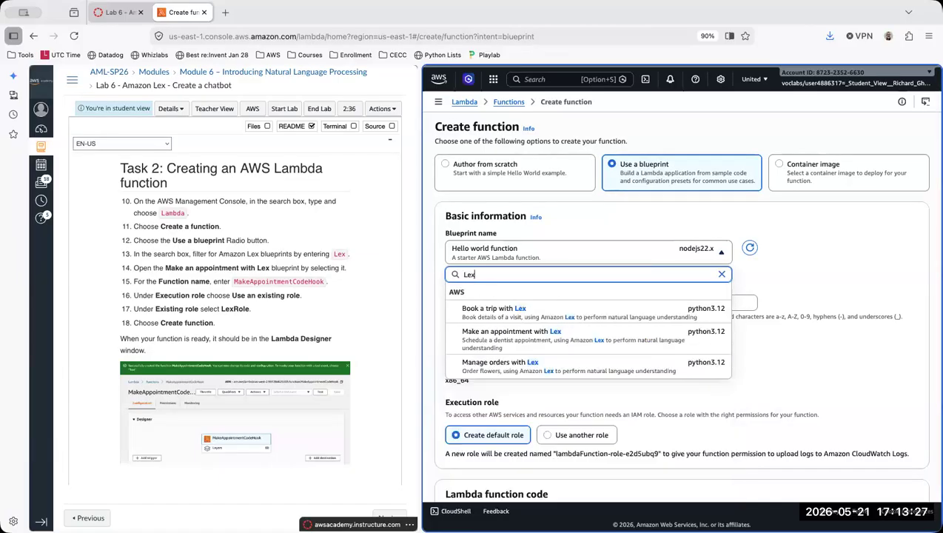
left_click(496, 339)
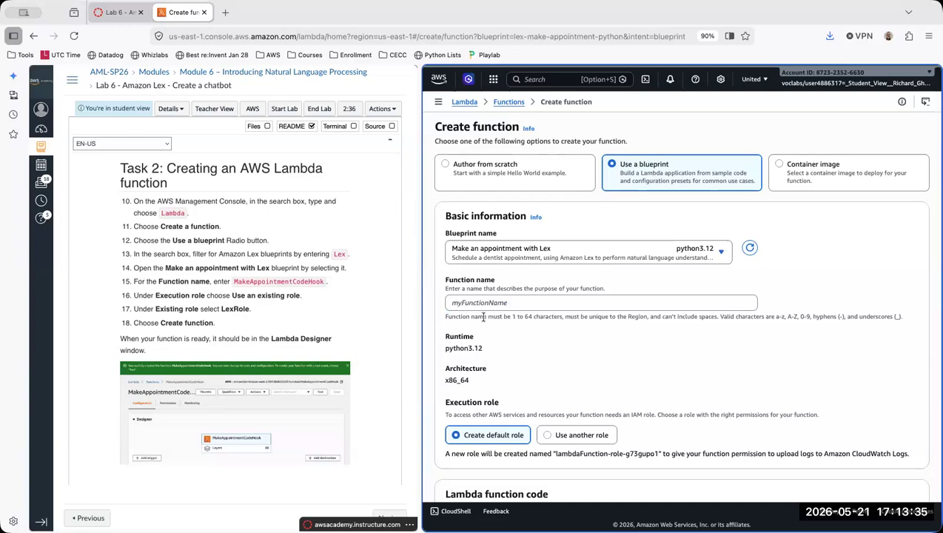
Name the function MakeAppointmentCodeHook.
left_click(481, 308)
type("MakeAppp")
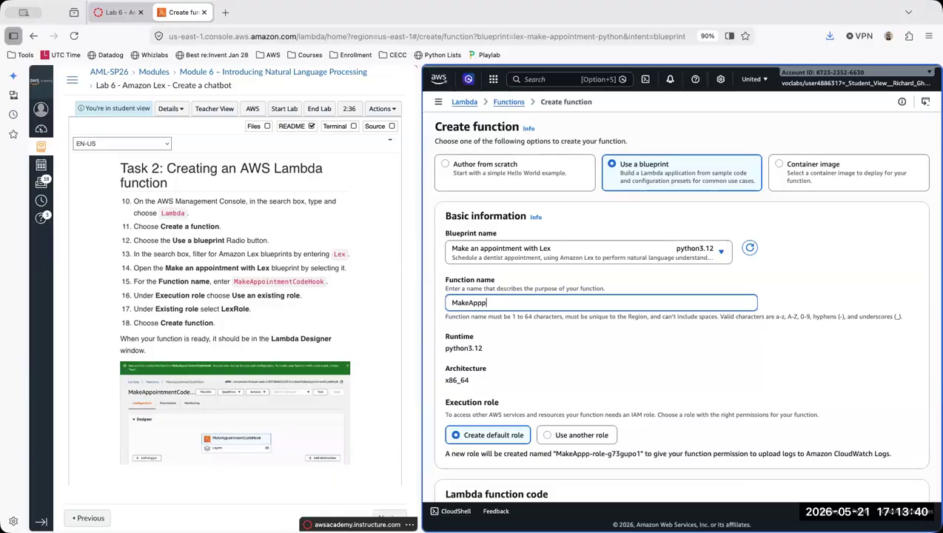
key("BackSpace")
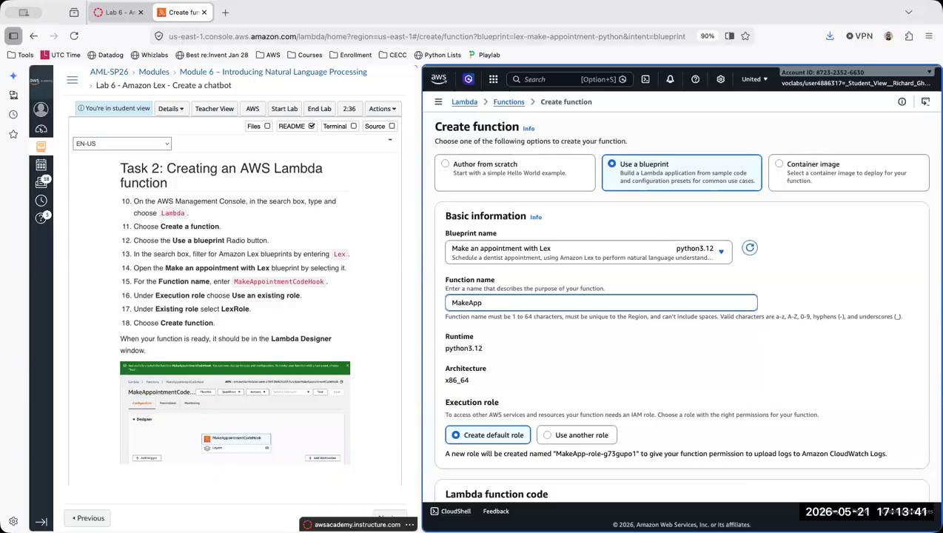
type("ointme")
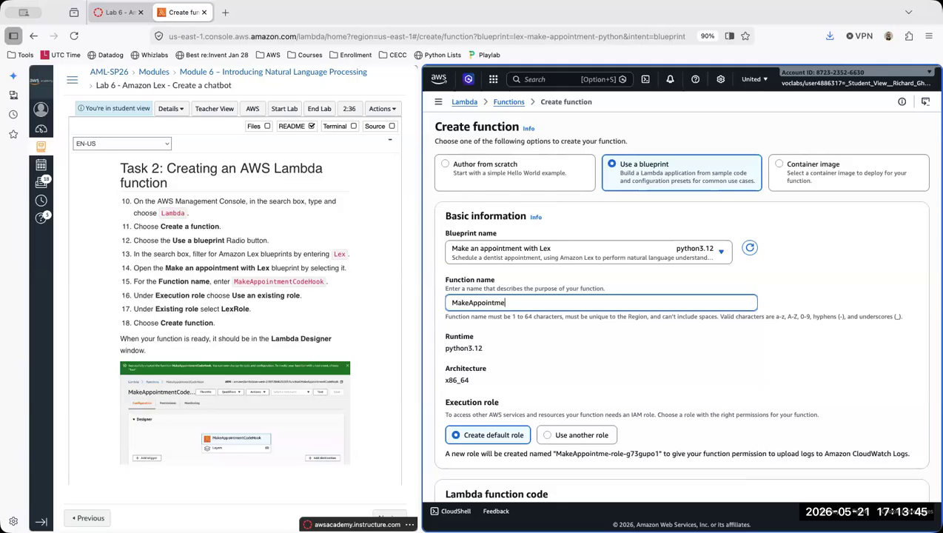
type("nt")
type("Code")
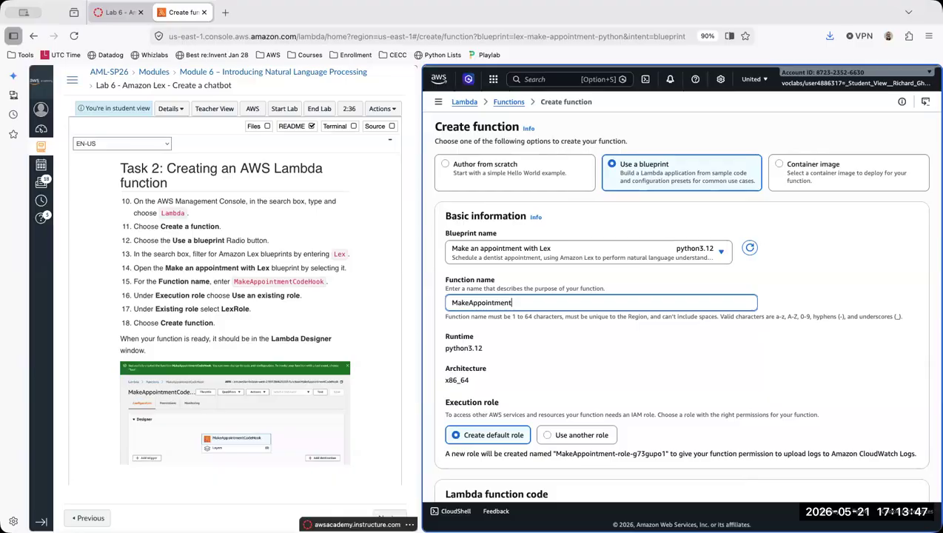
type("Hook")
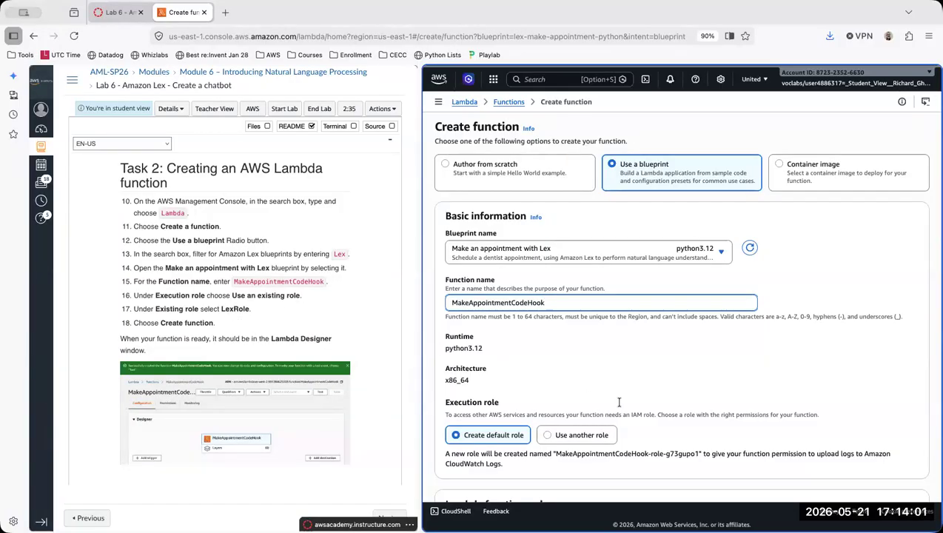
Set the execution role to use another role and choose the existing LexRole.
scroll(617, 402, "down", 1)
left_click(548, 422)
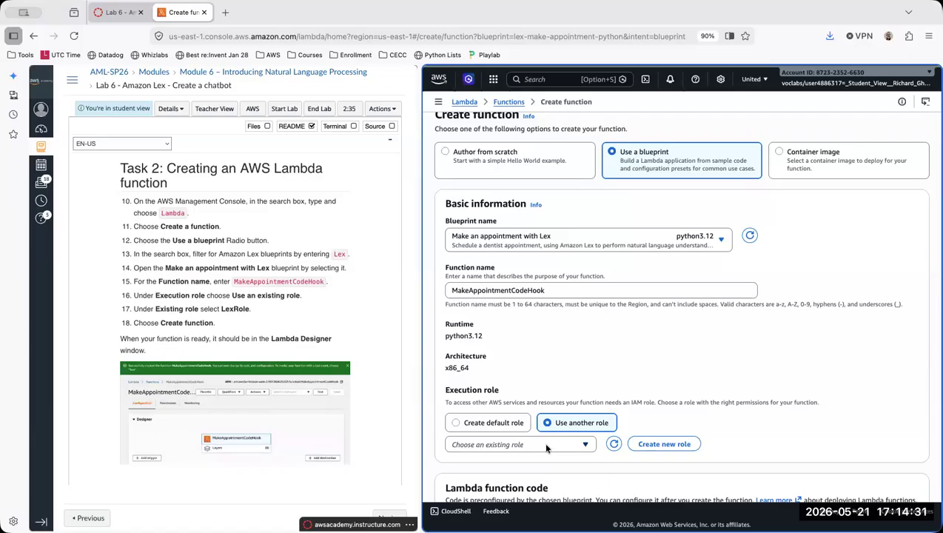
left_click(546, 445)
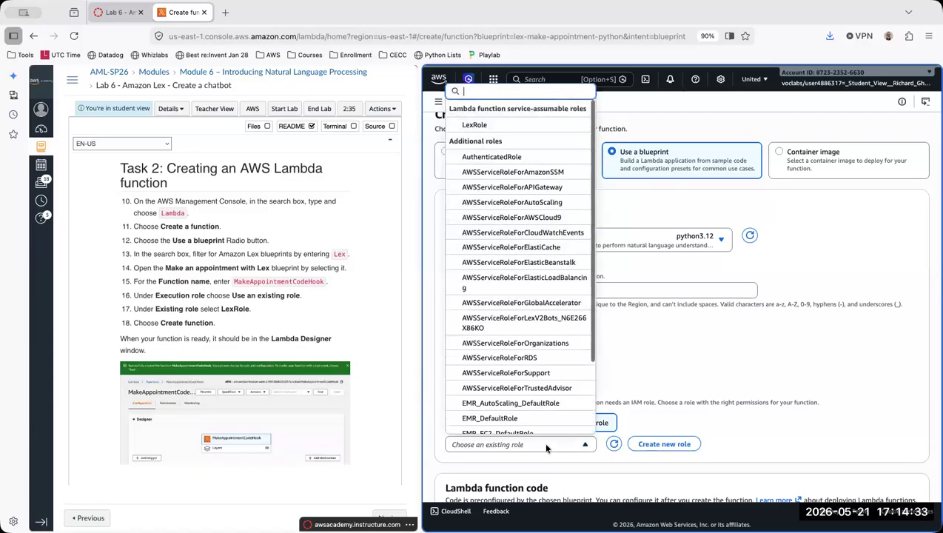
left_click(523, 125)
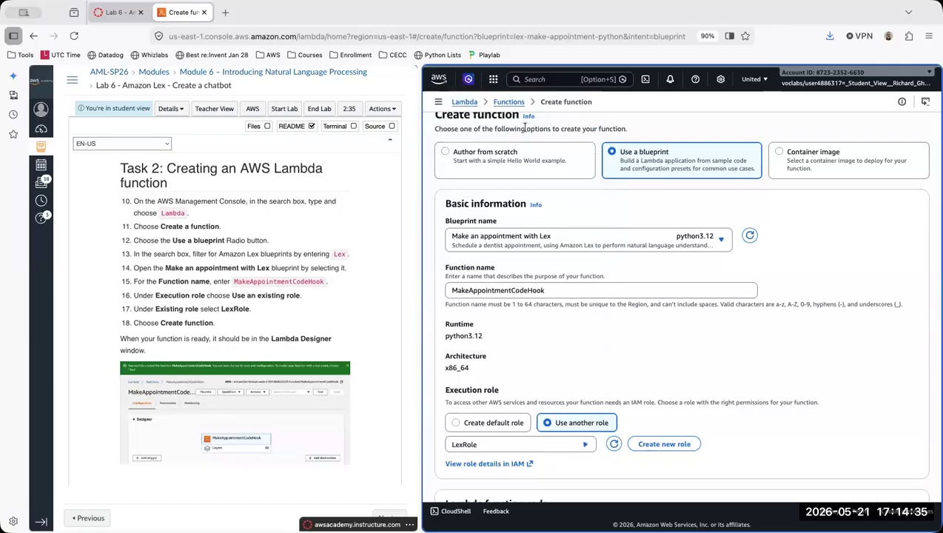
Look through the preconfigured blueprint code and create the Lambda function.
scroll(758, 425, "down", 5)
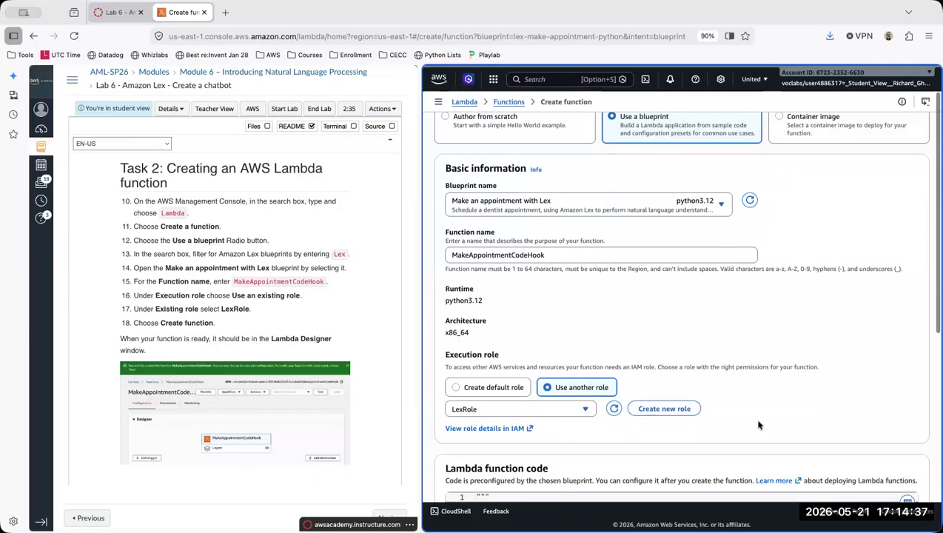
scroll(758, 421, "down", 3)
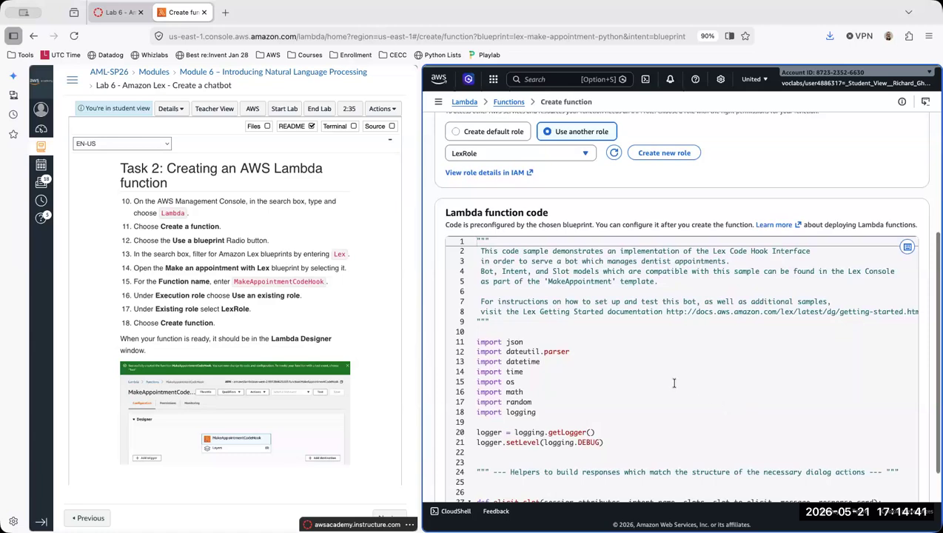
scroll(679, 393, "down", 1)
scroll(681, 396, "down", 4)
scroll(681, 395, "down", 10)
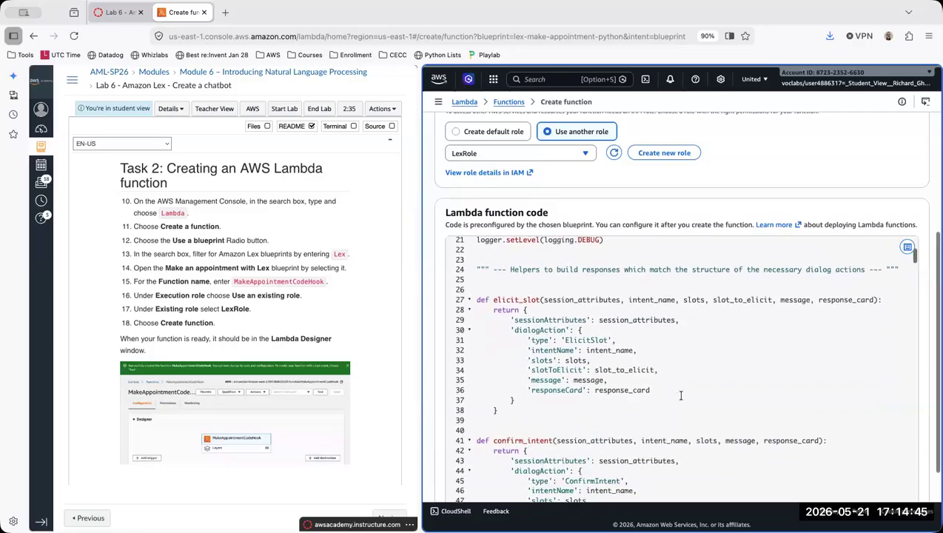
scroll(680, 395, "down", 14)
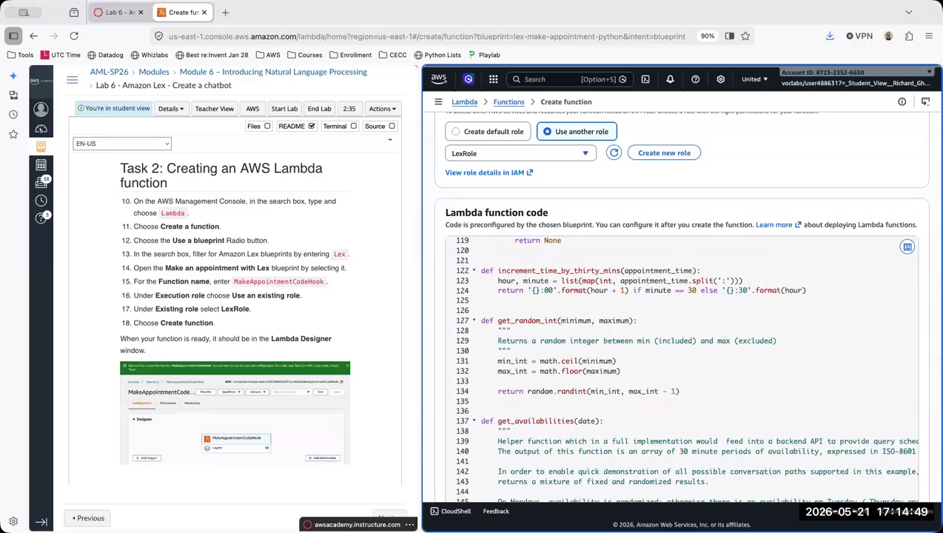
scroll(930, 416, "down", 1)
scroll(929, 416, "down", 2)
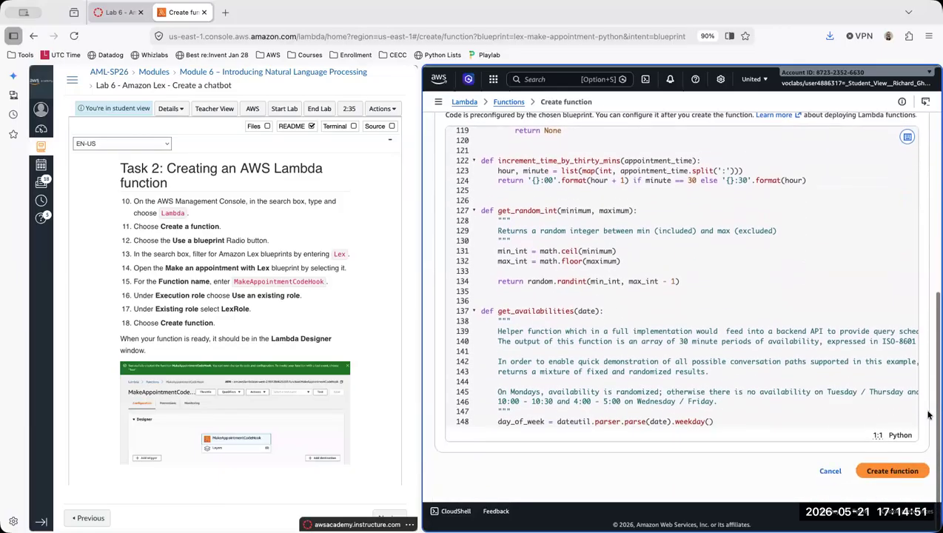
left_click(888, 478)
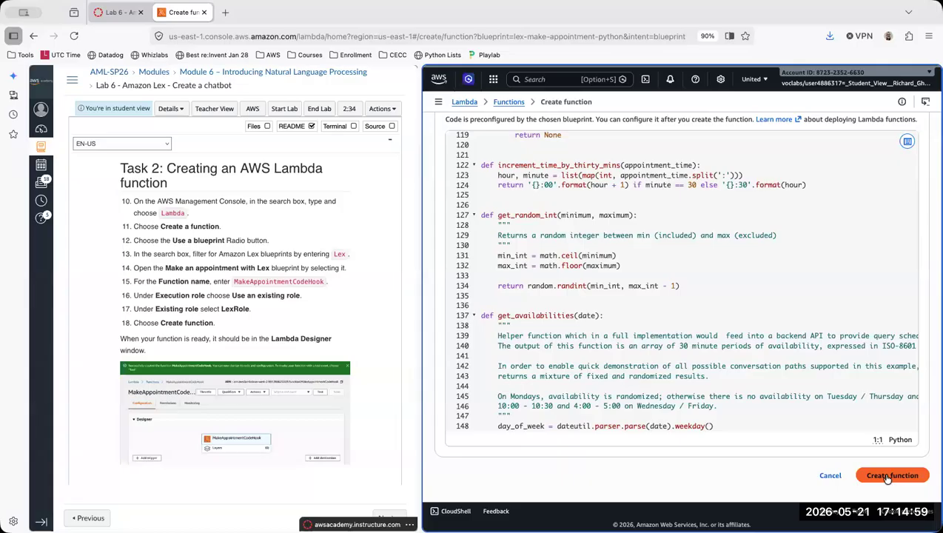
left_click(566, 20)
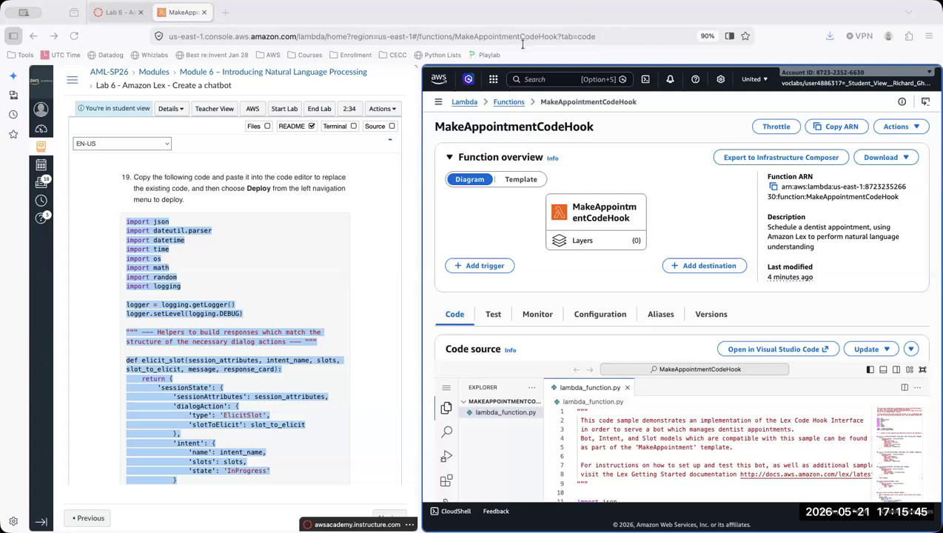
scroll(626, 252, "up", 1)
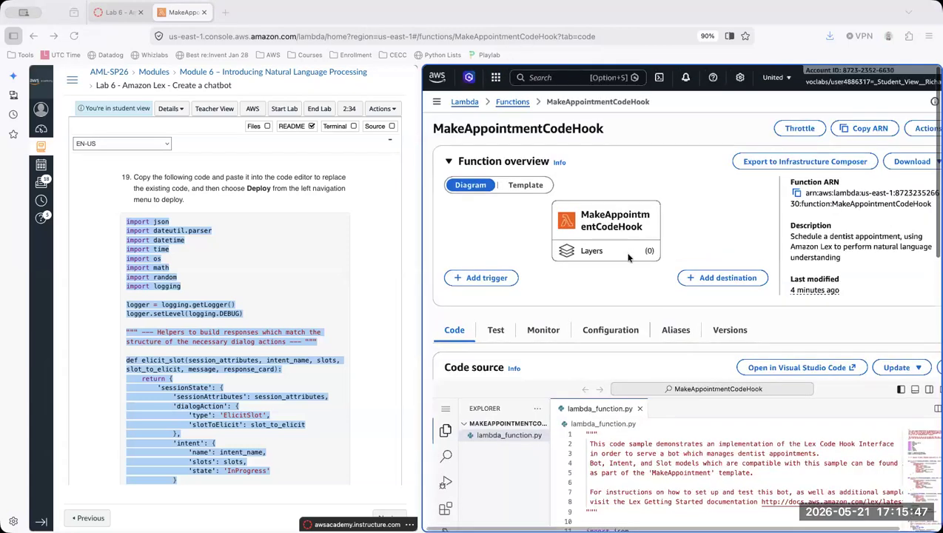
scroll(626, 249, "up", 2)
scroll(626, 246, "down", 4)
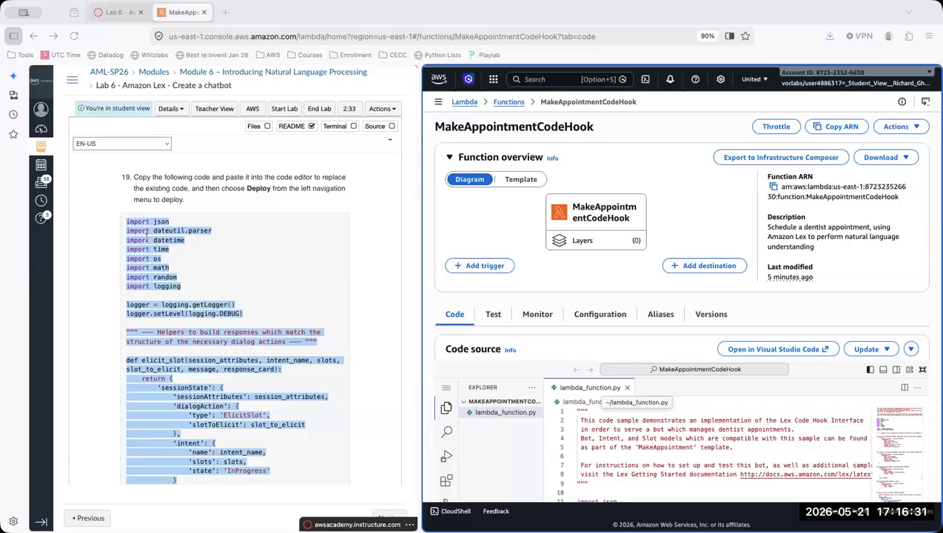
Delete all of the existing blueprint code from lambda_function.py in the code editor.
left_click(575, 416)
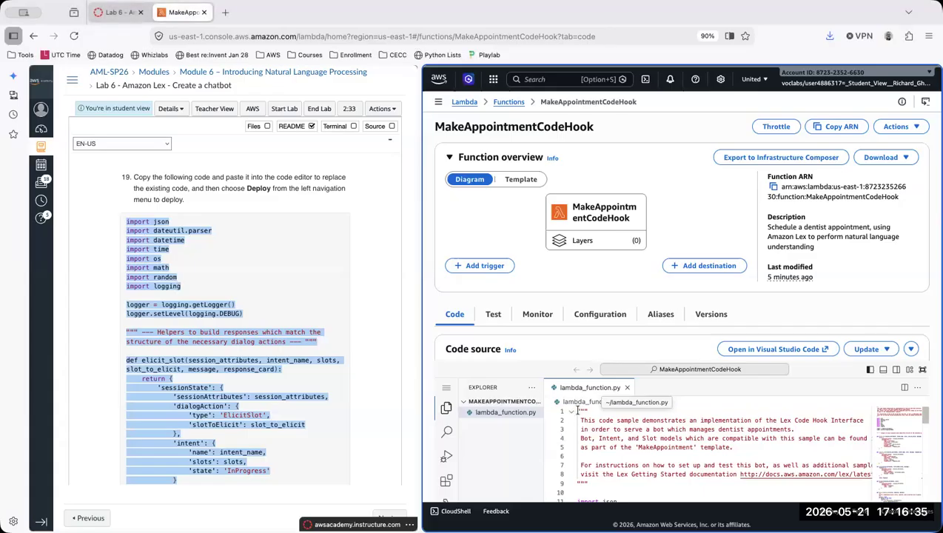
left_click_drag(578, 411, 652, 507)
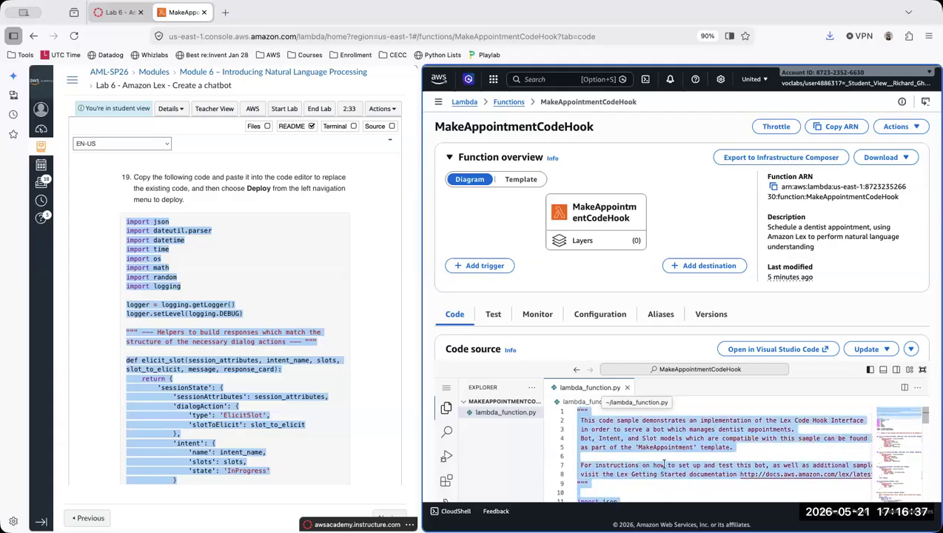
scroll(664, 464, "down", 3)
scroll(664, 464, "down", 20)
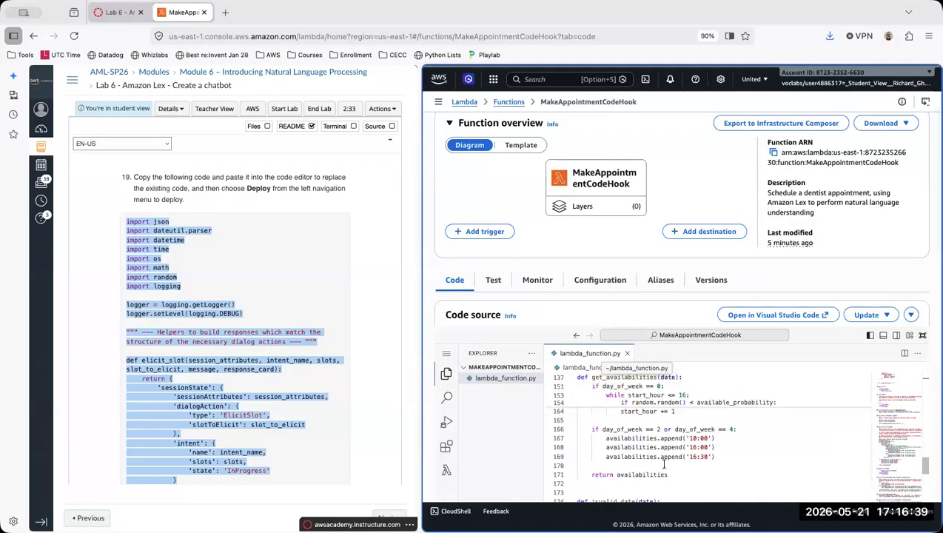
scroll(665, 464, "down", 20)
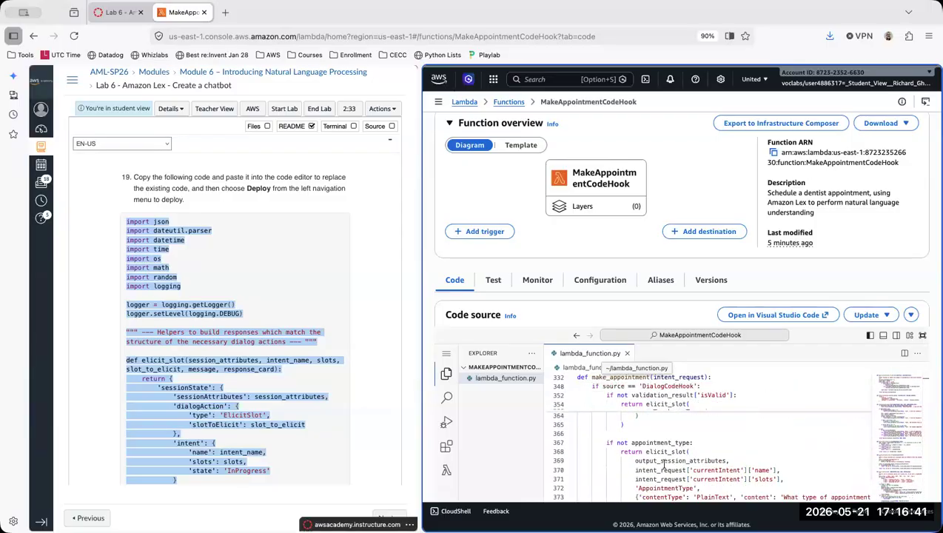
scroll(664, 464, "down", 15)
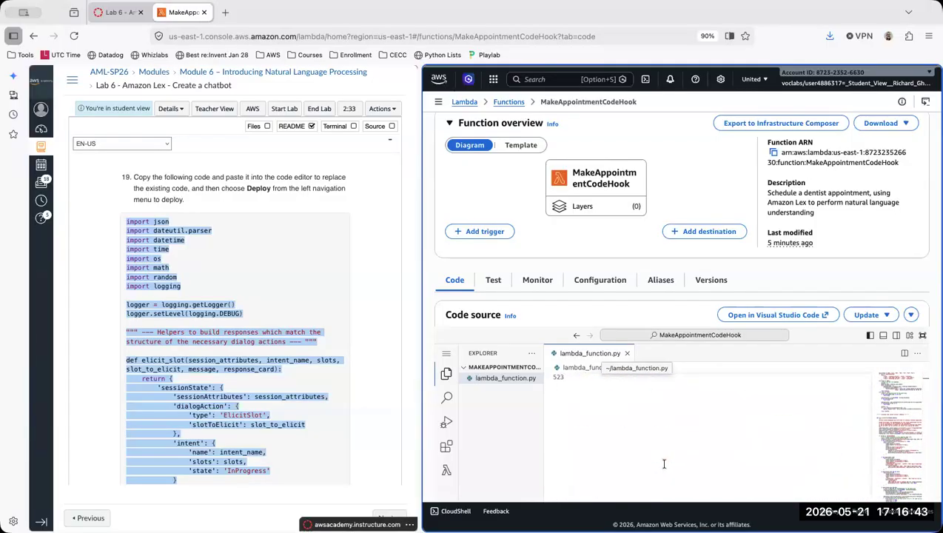
scroll(664, 464, "up", 2)
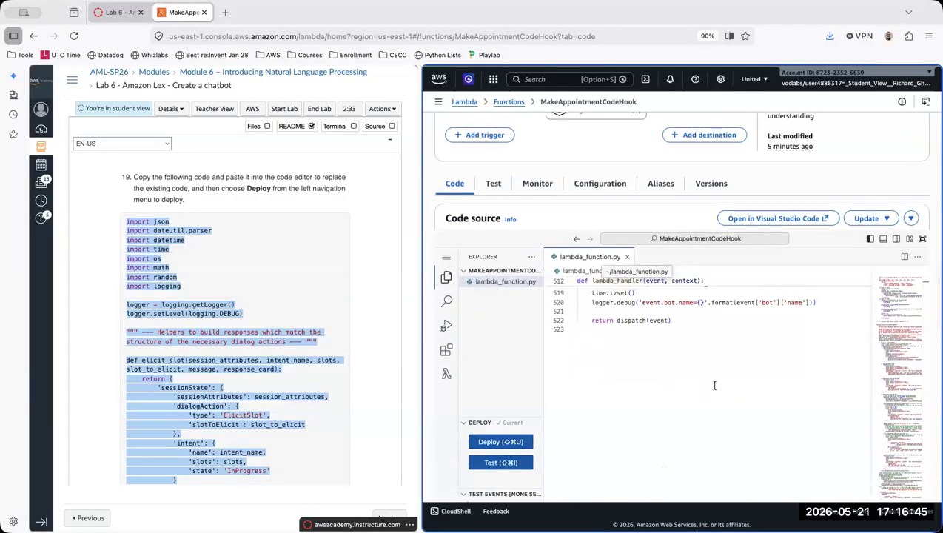
key("super+a")
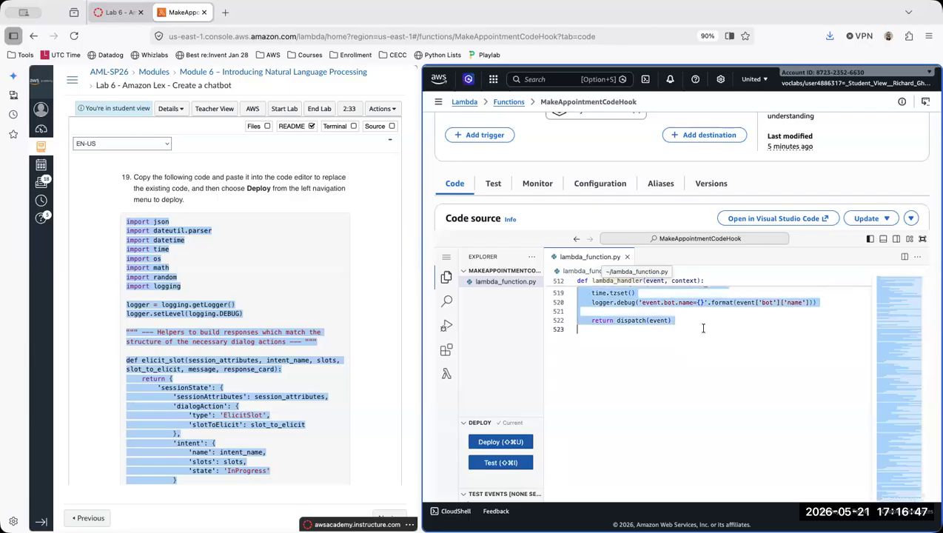
key("BackSpace")
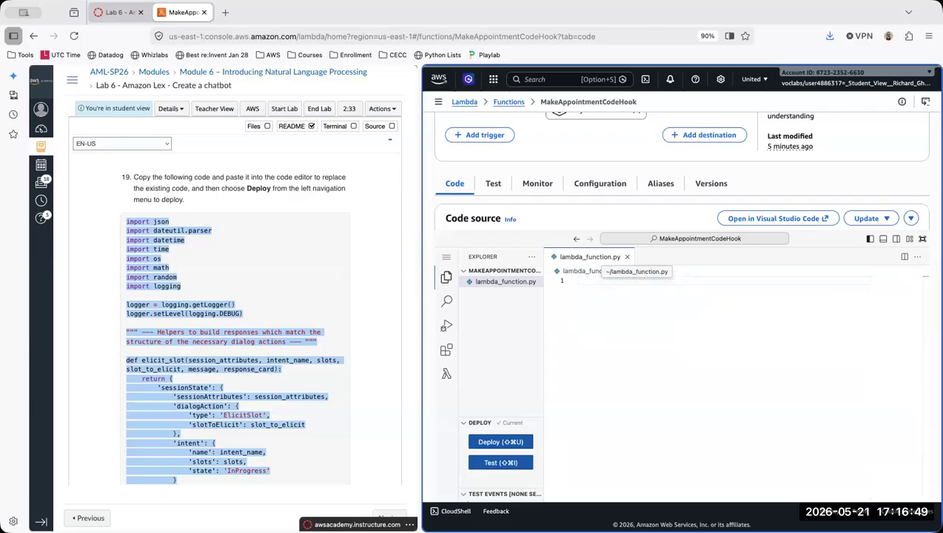
Paste the code copied from step 19 of the lab instructions into the empty lambda_function.py and go to its end.
scroll(682, 365, "up", 4)
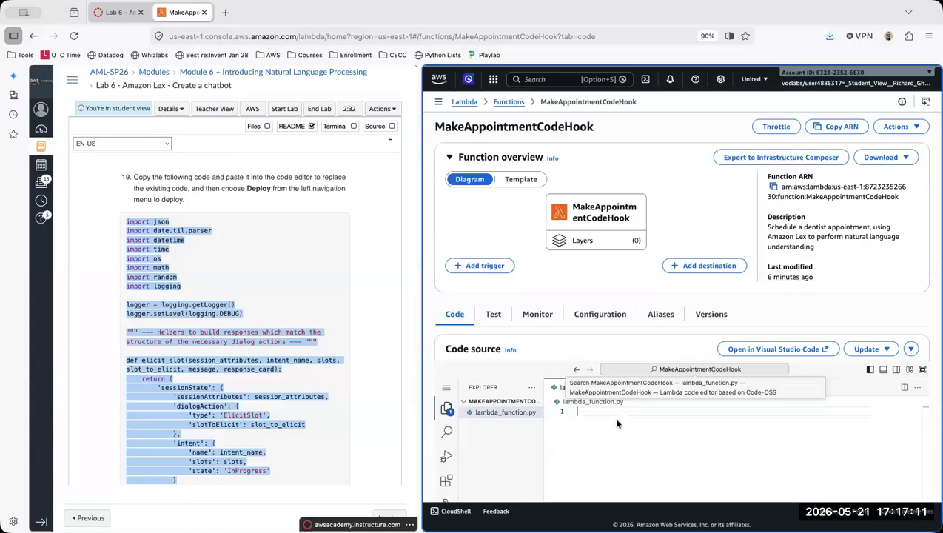
right_click(618, 424)
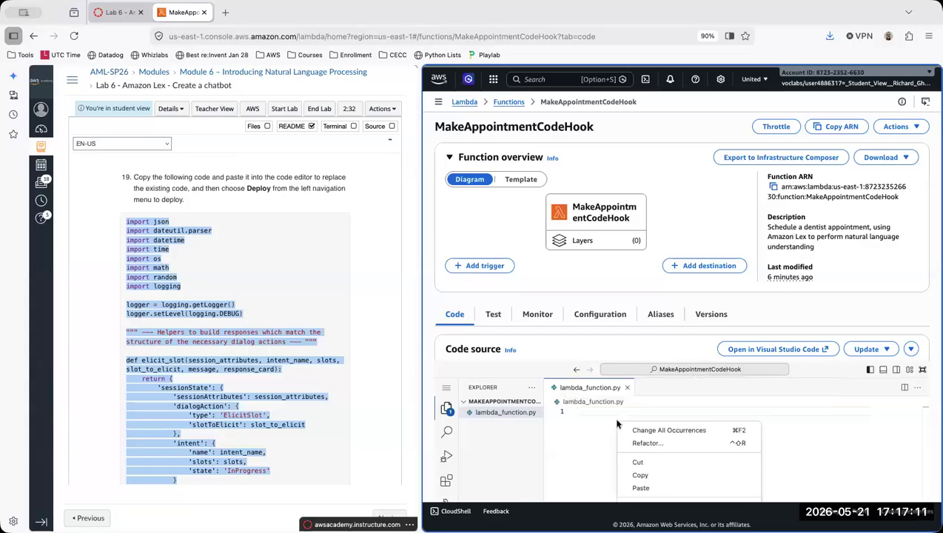
left_click(651, 488)
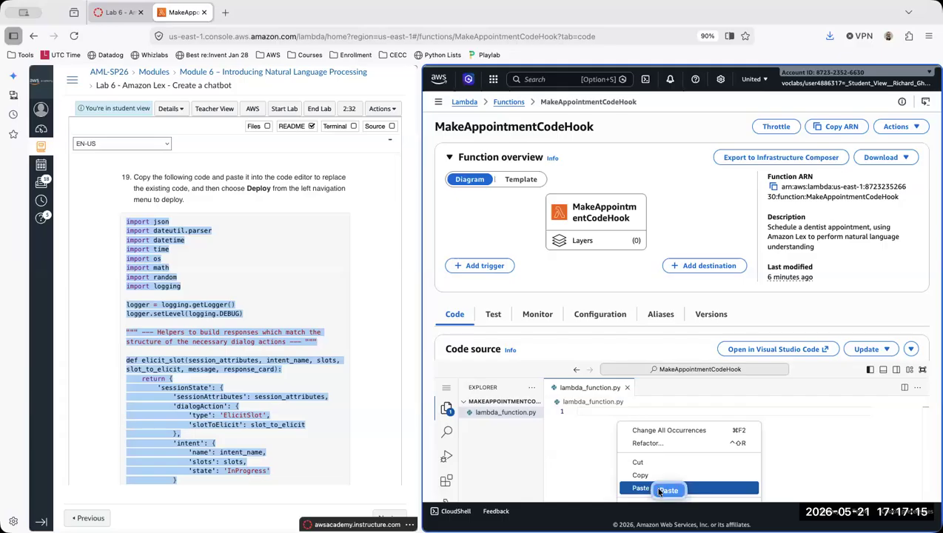
left_click(659, 491)
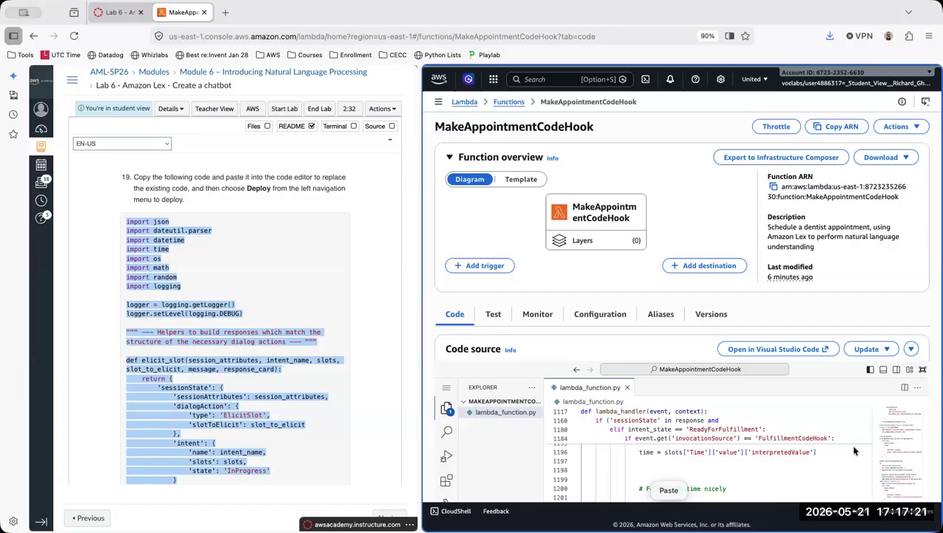
scroll(847, 458, "down", 4)
scroll(847, 457, "down", 10)
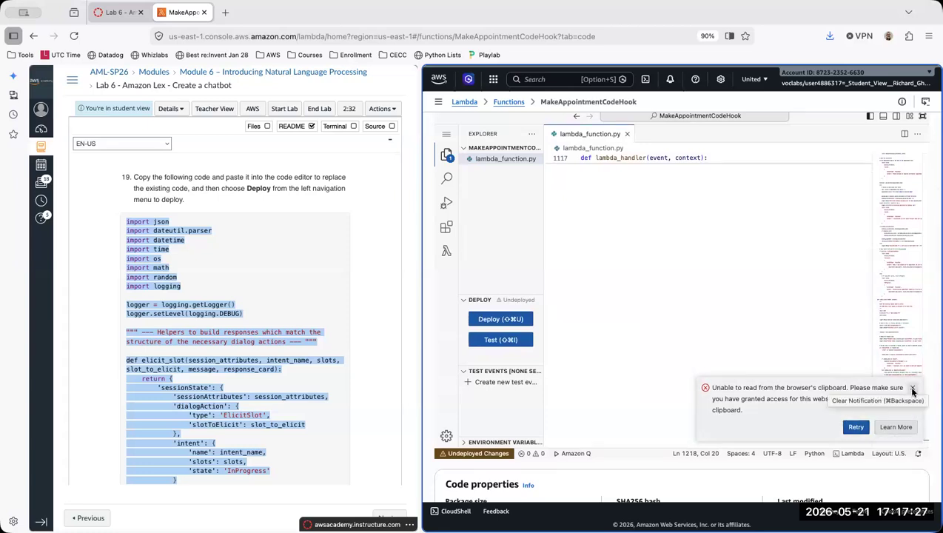
Dismiss the clipboard error notification and look through the pasted code in lambda_function.py from its end upward.
left_click(913, 390)
scroll(797, 386, "up", 5)
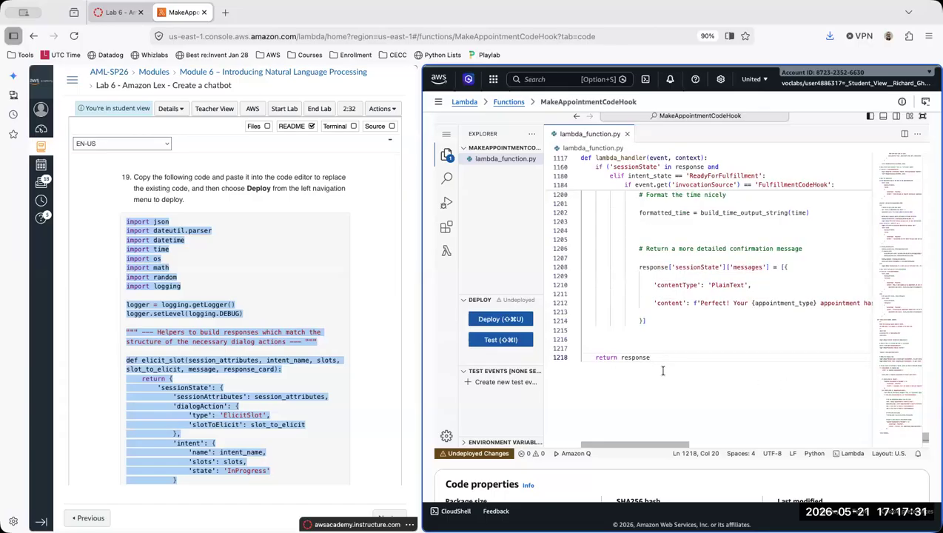
scroll(663, 371, "up", 5)
scroll(664, 371, "down", 8)
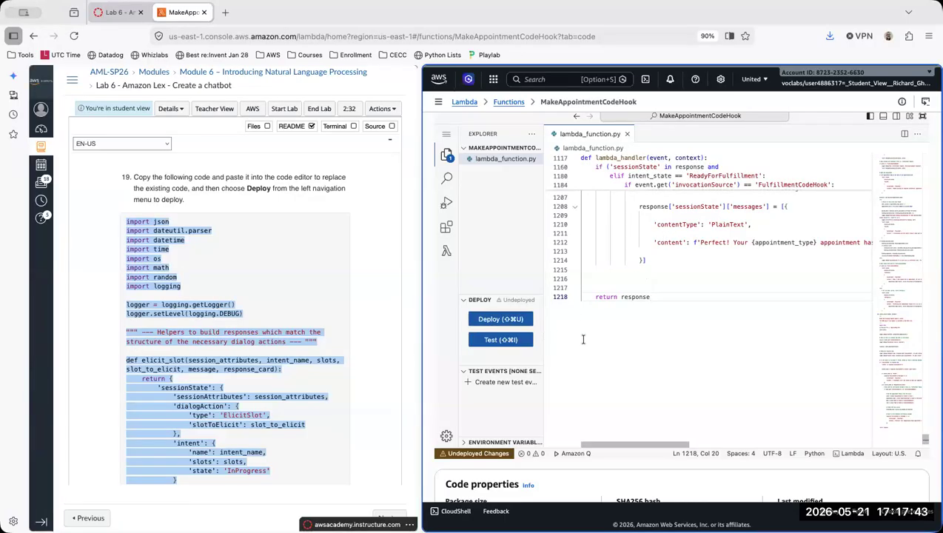
scroll(585, 338, "up", 5)
scroll(585, 339, "up", 20)
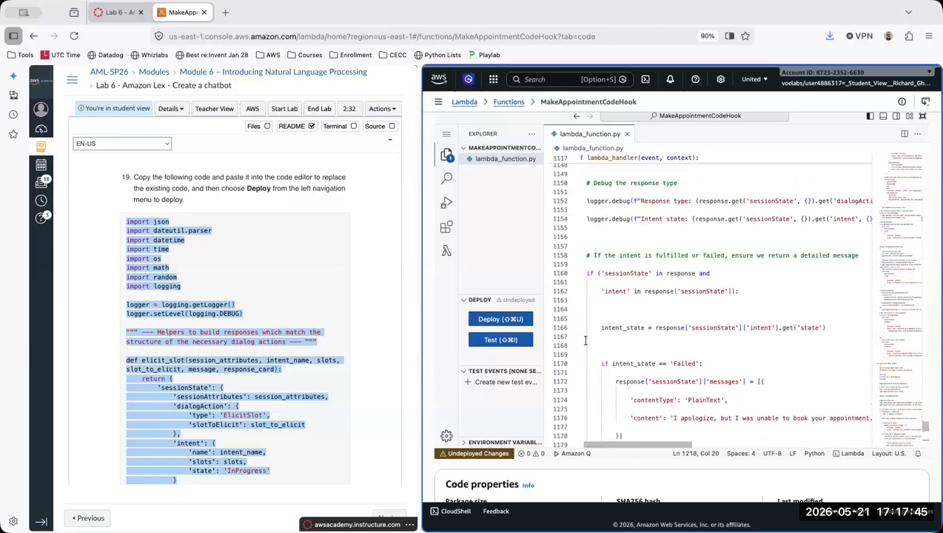
scroll(590, 344, "up", 20)
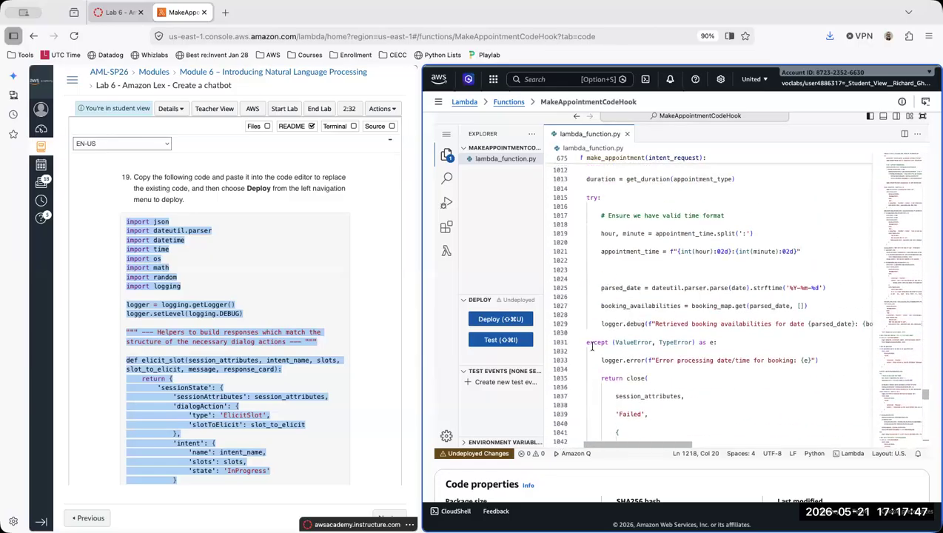
scroll(597, 354, "up", 20)
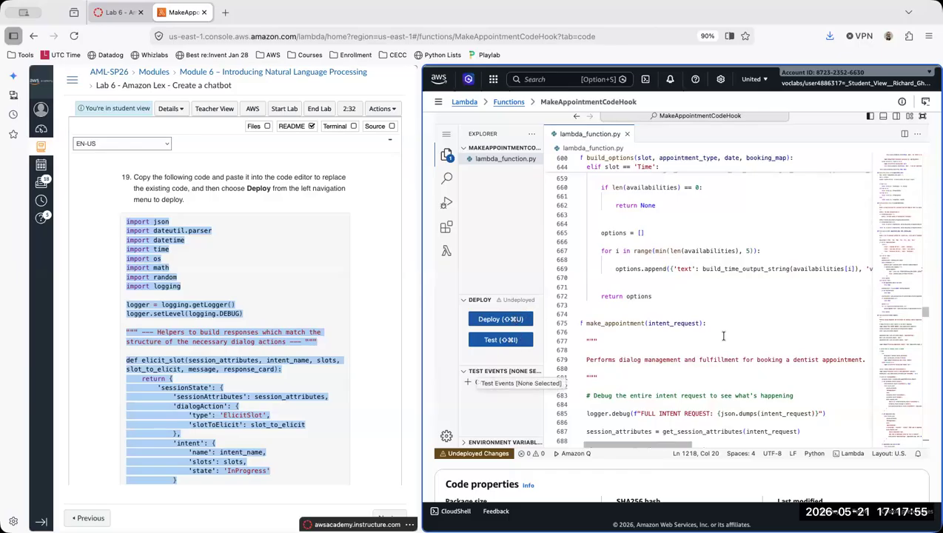
scroll(733, 347, "up", 6)
scroll(930, 384, "up", 15)
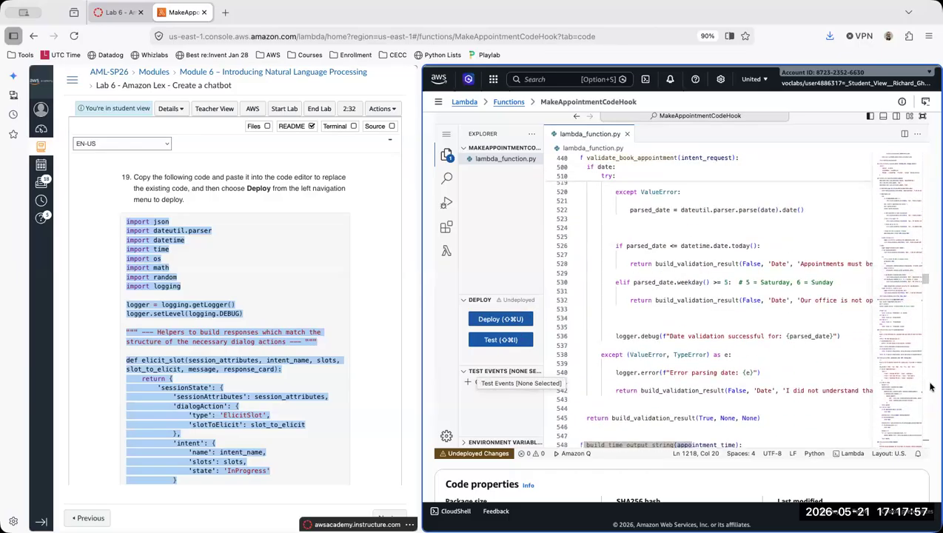
Deploy the replaced lambda_function.py code to the MakeAppointmentCodeHook function.
scroll(931, 386, "up", 5)
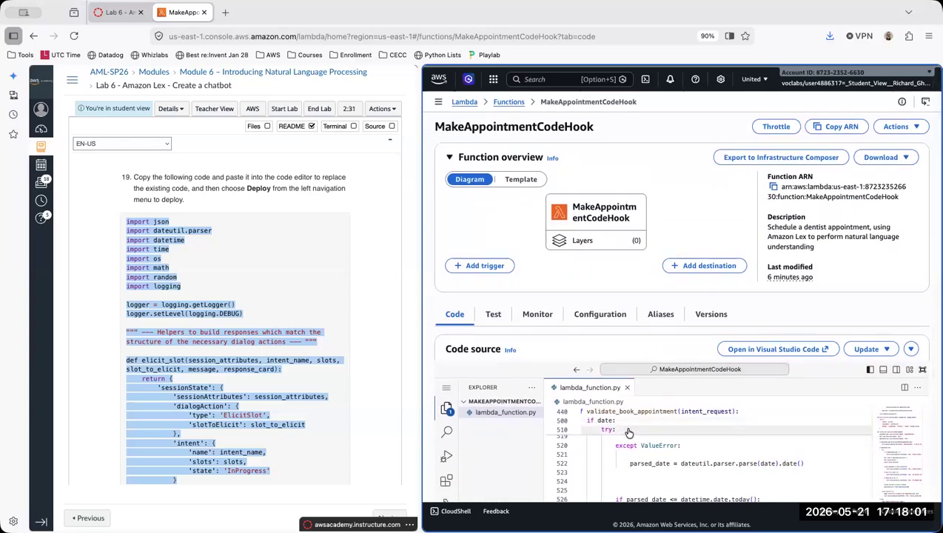
scroll(490, 438, "down", 2)
scroll(492, 444, "down", 1)
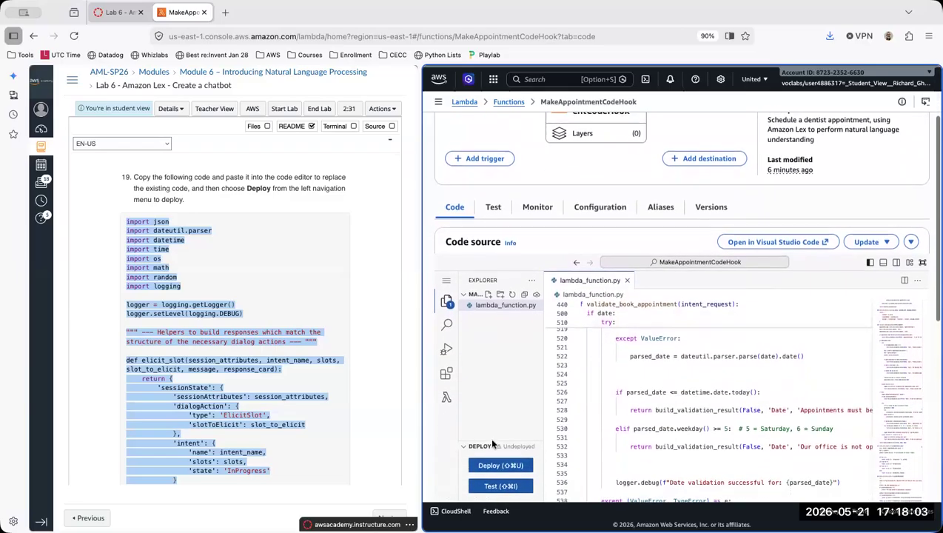
left_click(499, 465)
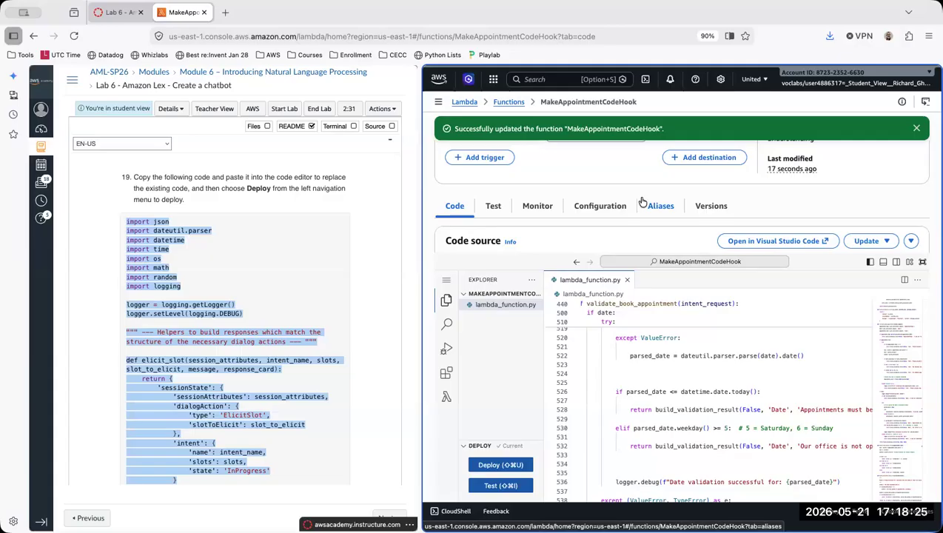
Go past the step 19 code in the lab instructions and read Task 3 on associating the Lambda function with the bot.
scroll(316, 411, "down", 5)
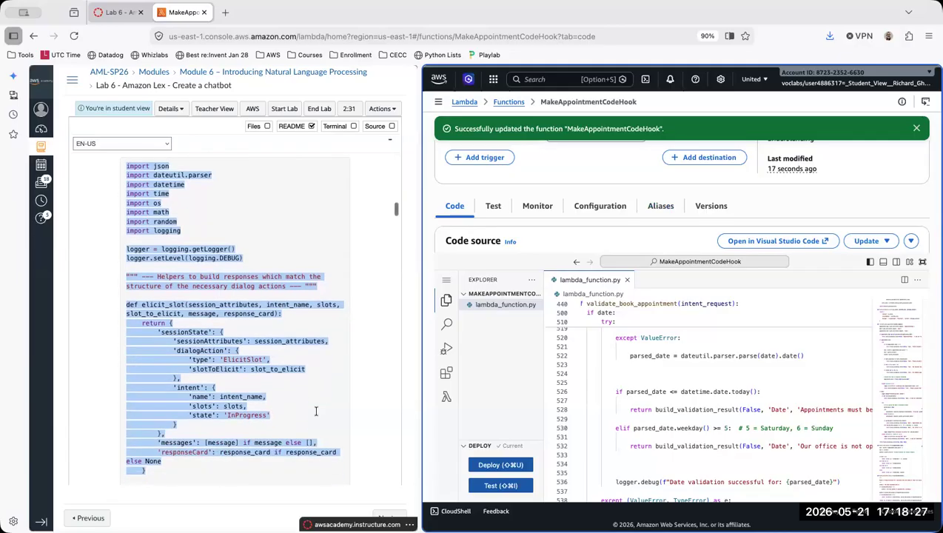
scroll(316, 411, "down", 15)
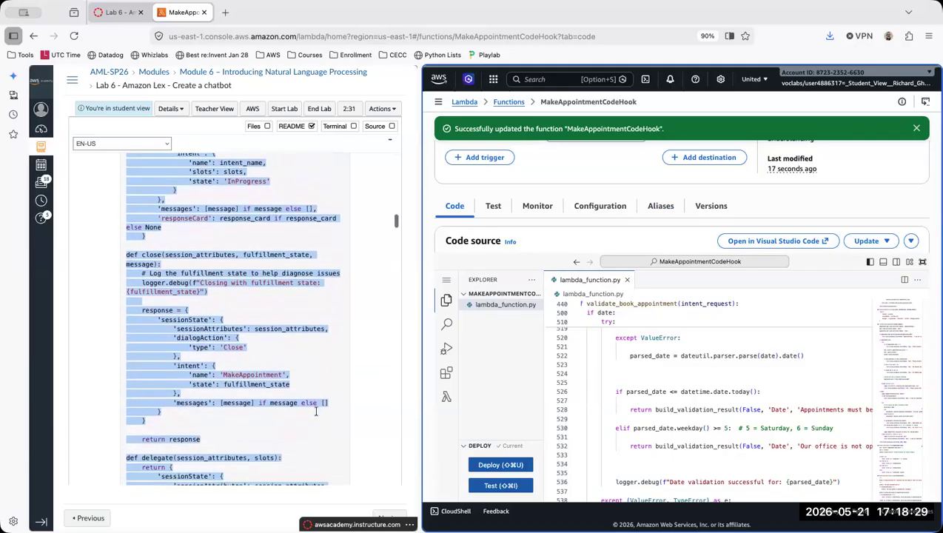
scroll(316, 411, "down", 15)
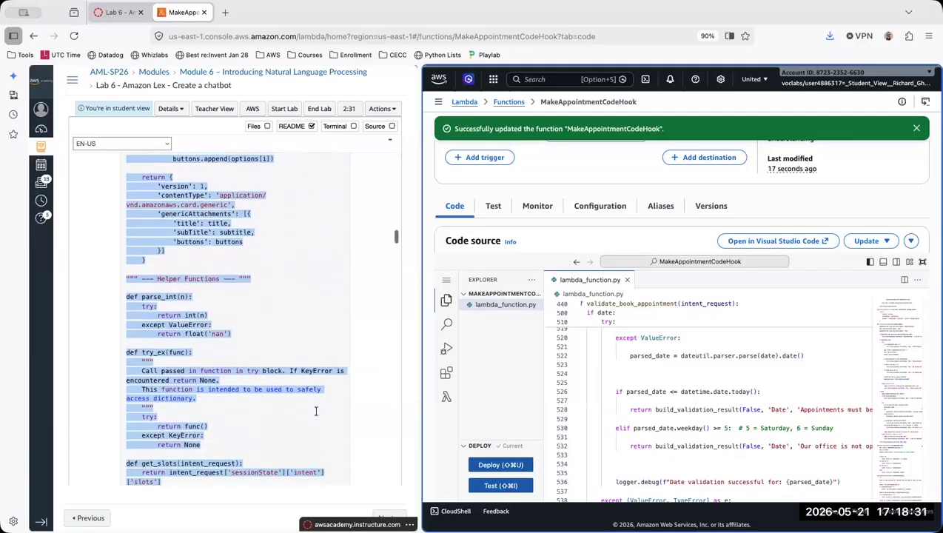
scroll(316, 411, "down", 15)
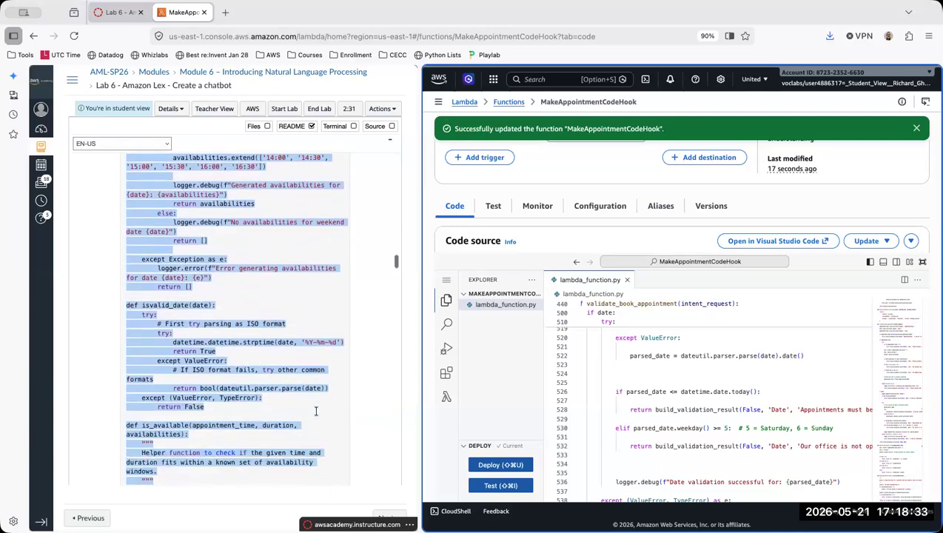
scroll(316, 411, "down", 15)
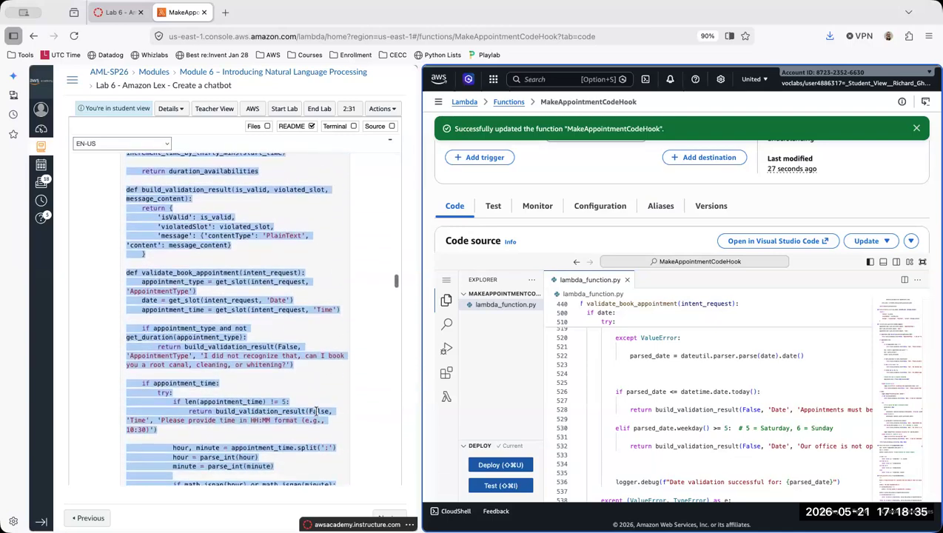
scroll(317, 411, "down", 15)
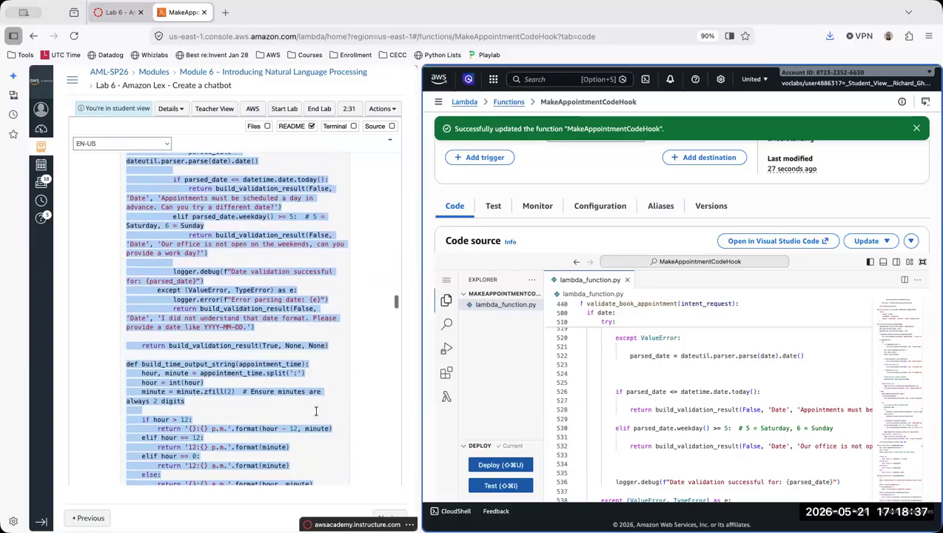
scroll(316, 411, "down", 15)
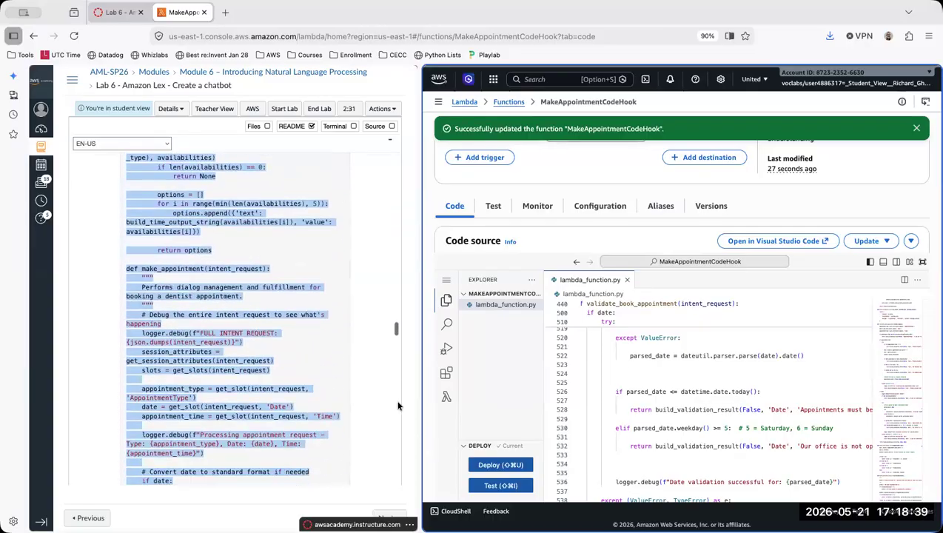
scroll(394, 403, "down", 15)
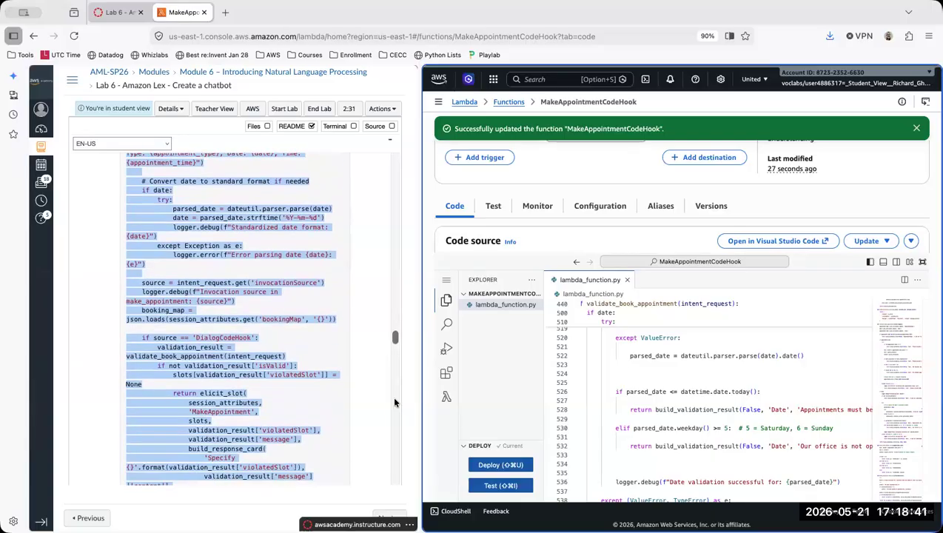
scroll(377, 409, "down", 15)
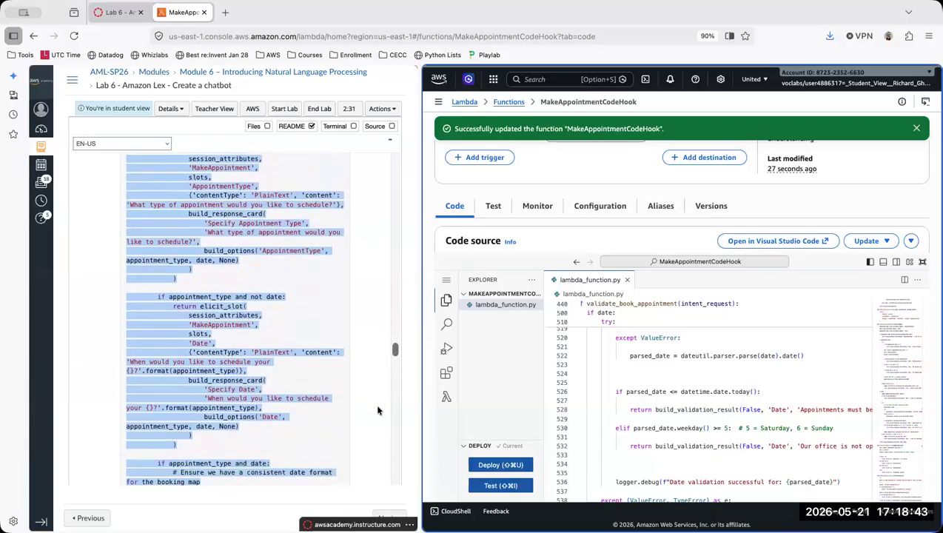
scroll(377, 410, "down", 15)
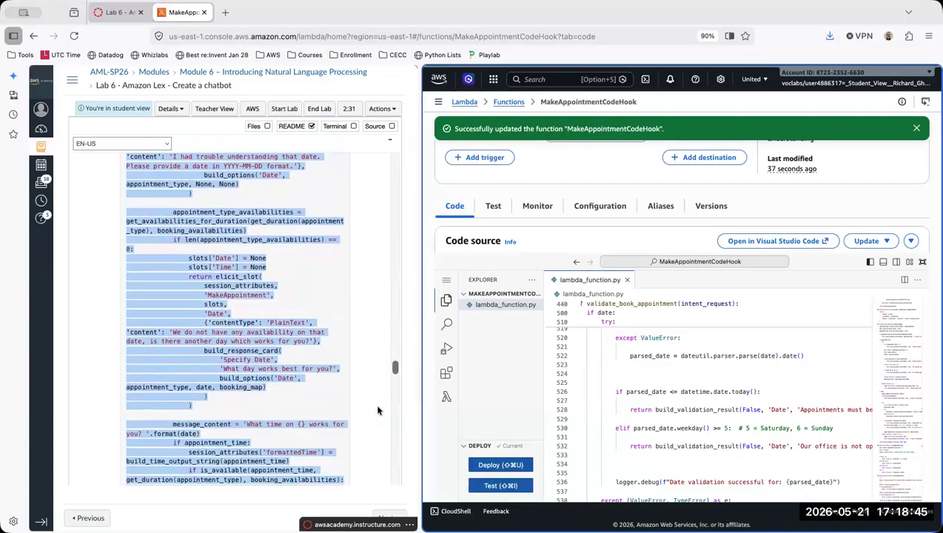
scroll(377, 410, "down", 15)
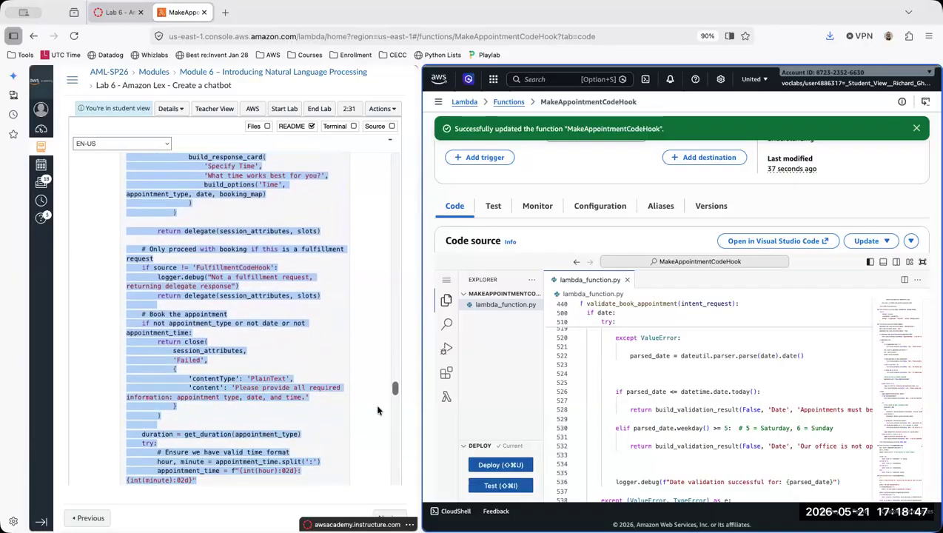
scroll(377, 409, "down", 15)
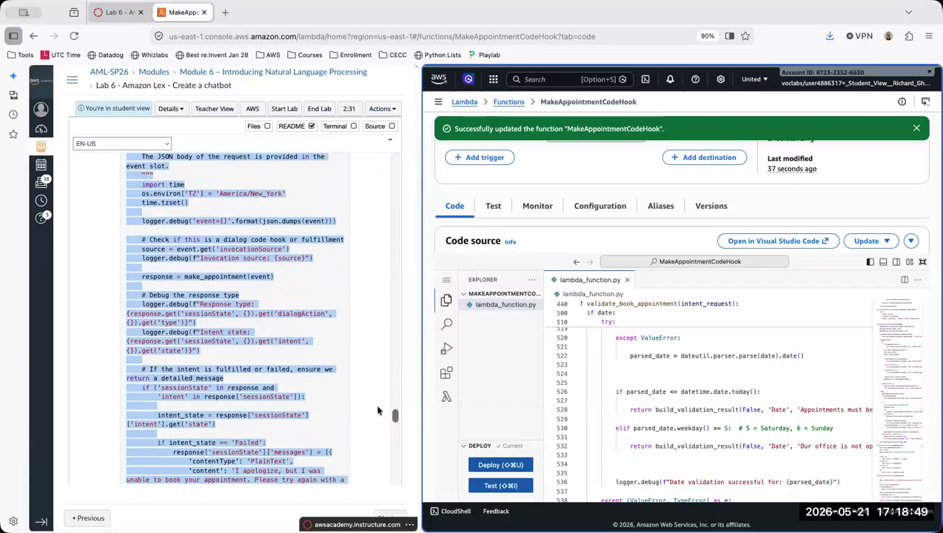
scroll(377, 409, "down", 13)
scroll(377, 409, "up", 5)
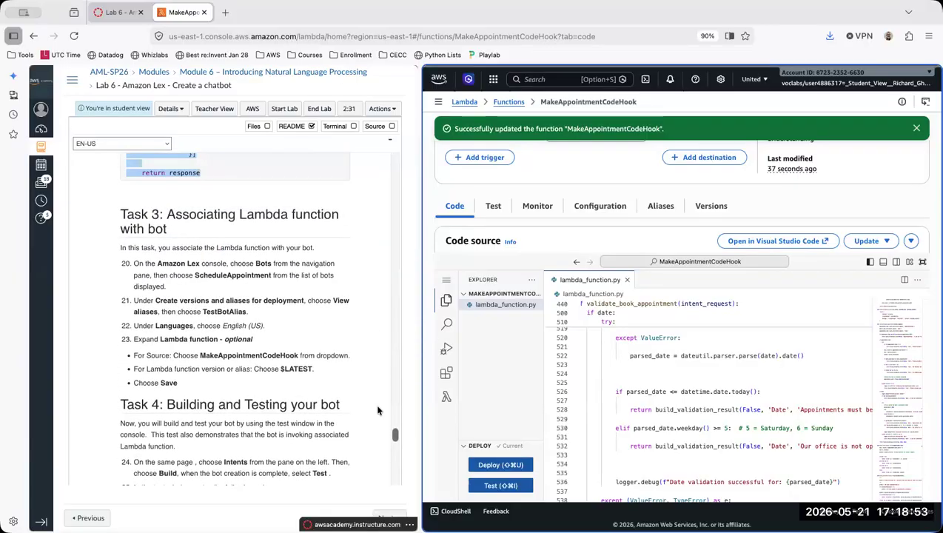
scroll(377, 409, "down", 3)
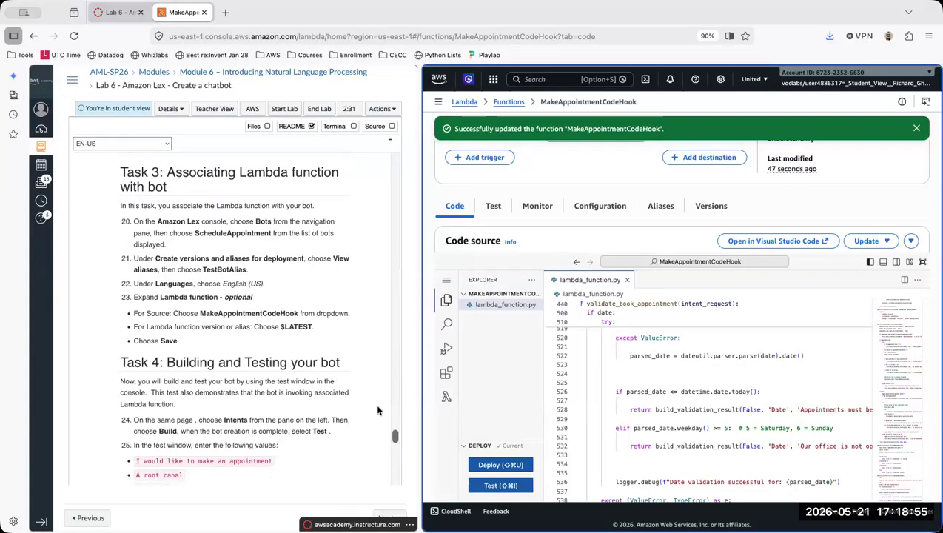